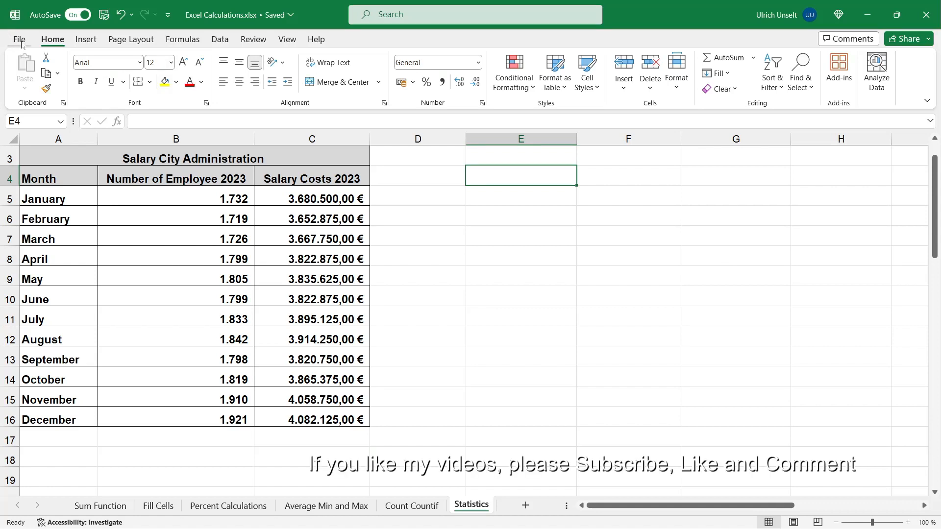
# Enable the Analysis ToolPak add-in through the Excel add-ins manager.
pyautogui.click(19, 40)
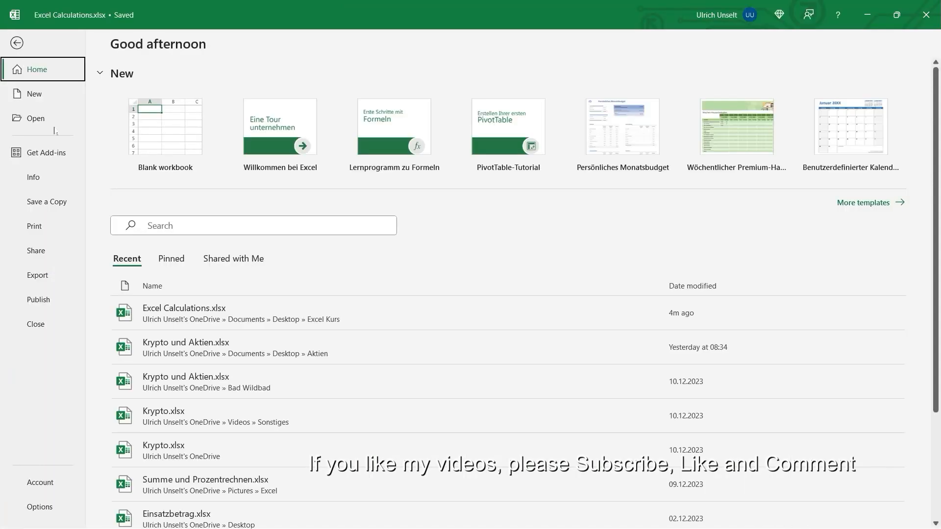
pyautogui.click(44, 507)
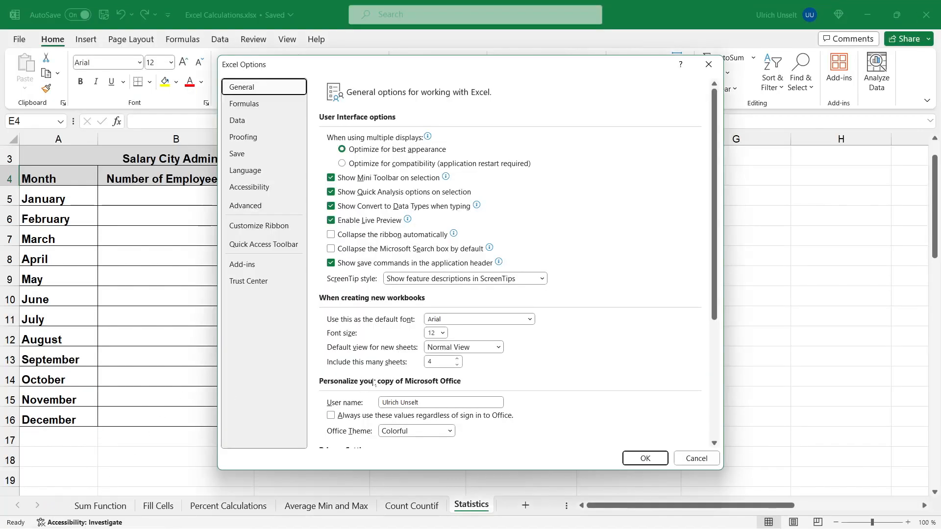
pyautogui.click(265, 269)
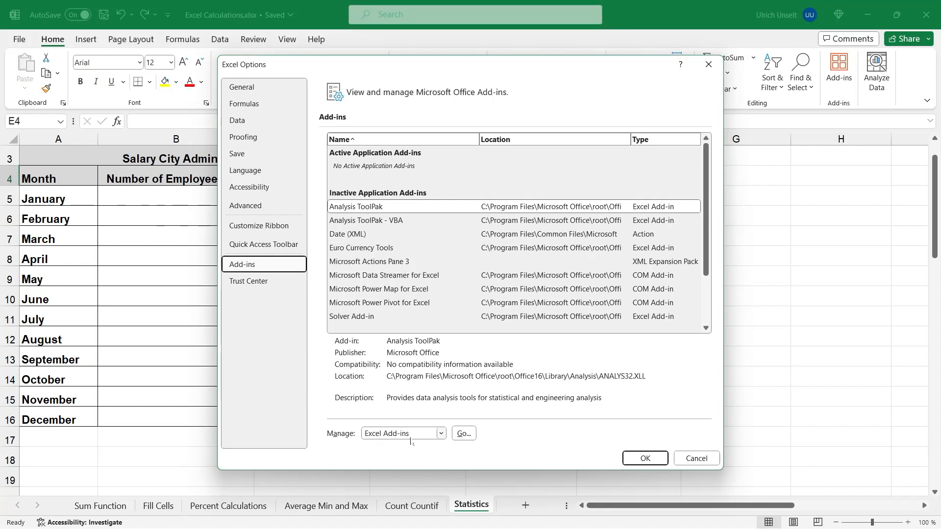
pyautogui.click(464, 434)
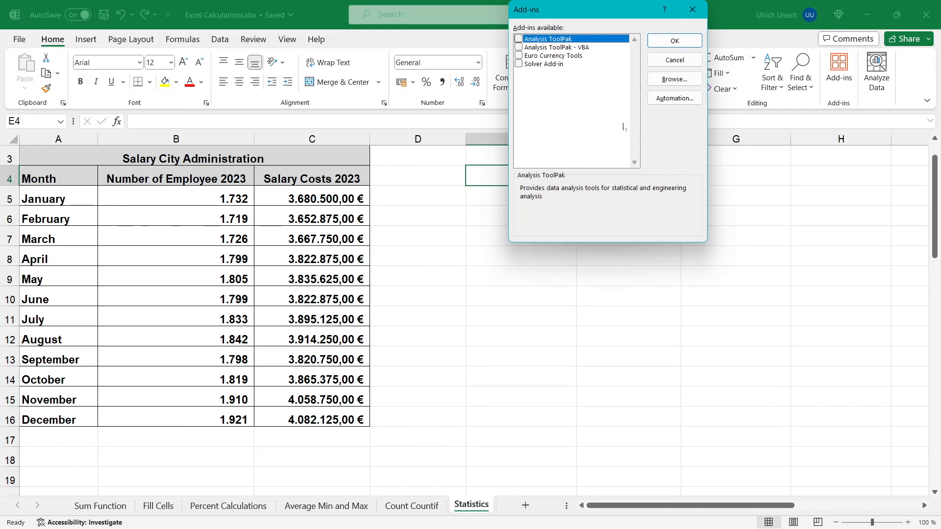
pyautogui.moveTo(632, 5); pyautogui.dragTo(602, 169)
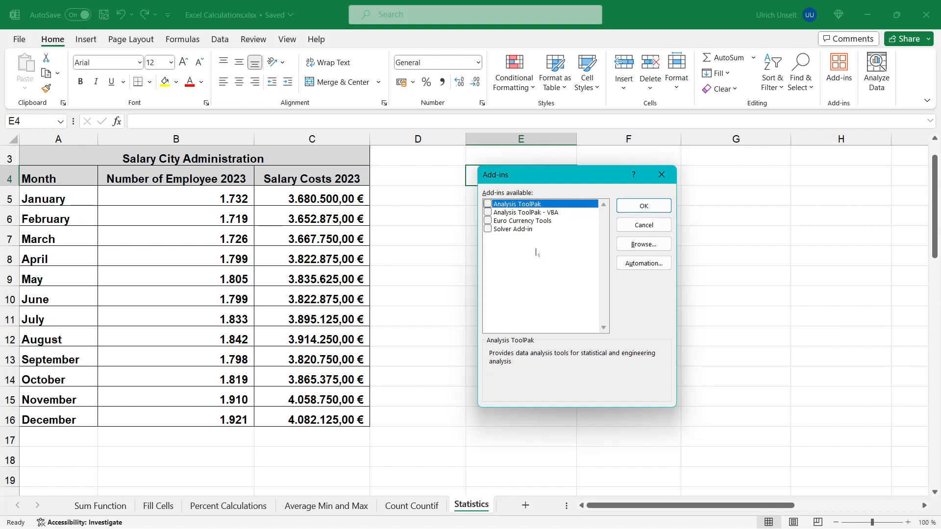
pyautogui.click(487, 204)
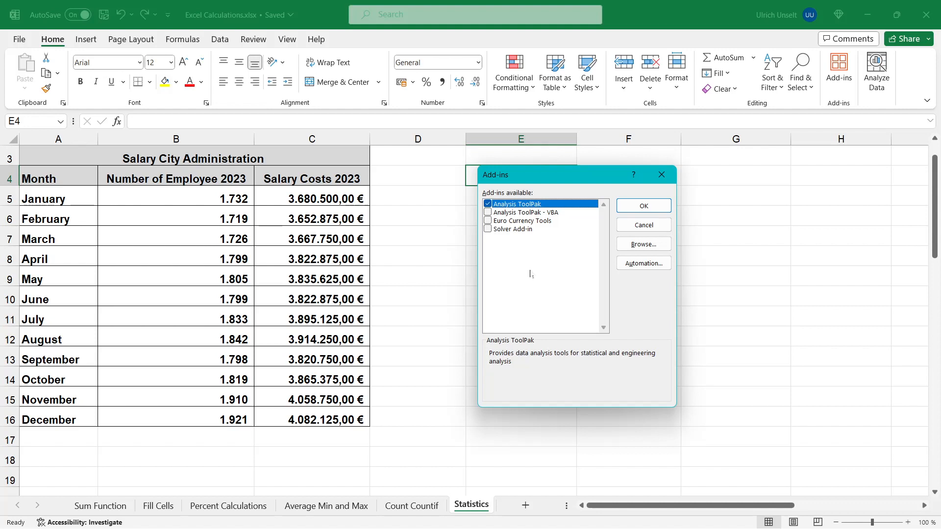
pyautogui.click(644, 206)
# Select the monthly employee and salary figures in B5:C16 and start the Descriptive Statistics analysis.
pyautogui.press('Up')
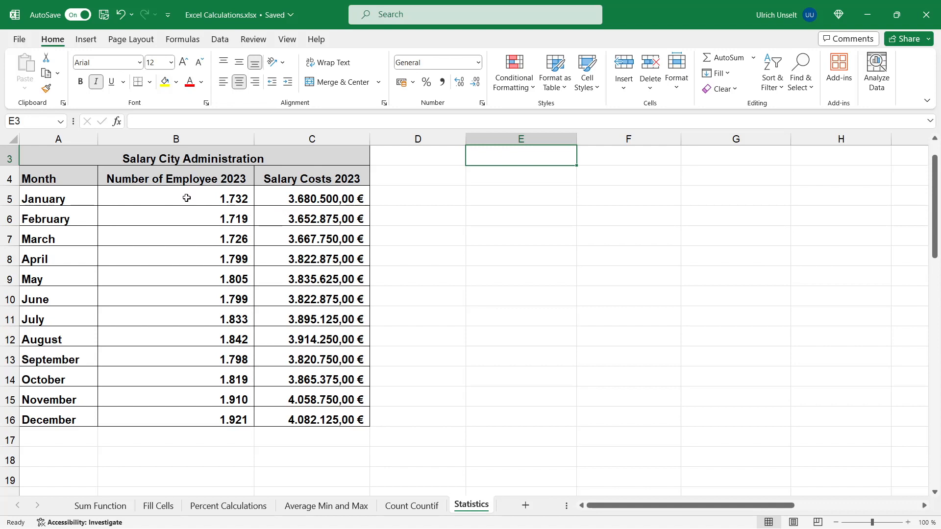
pyautogui.moveTo(187, 198); pyautogui.dragTo(299, 414)
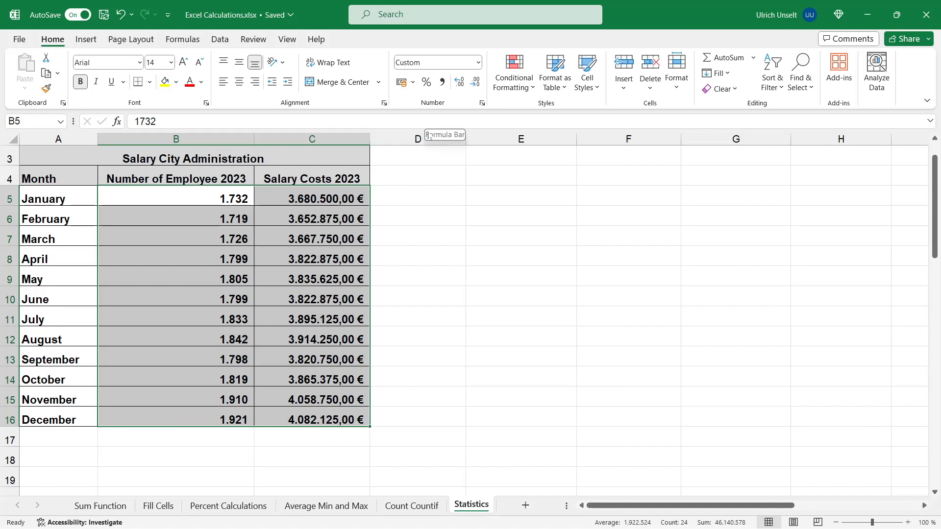
pyautogui.click(220, 40)
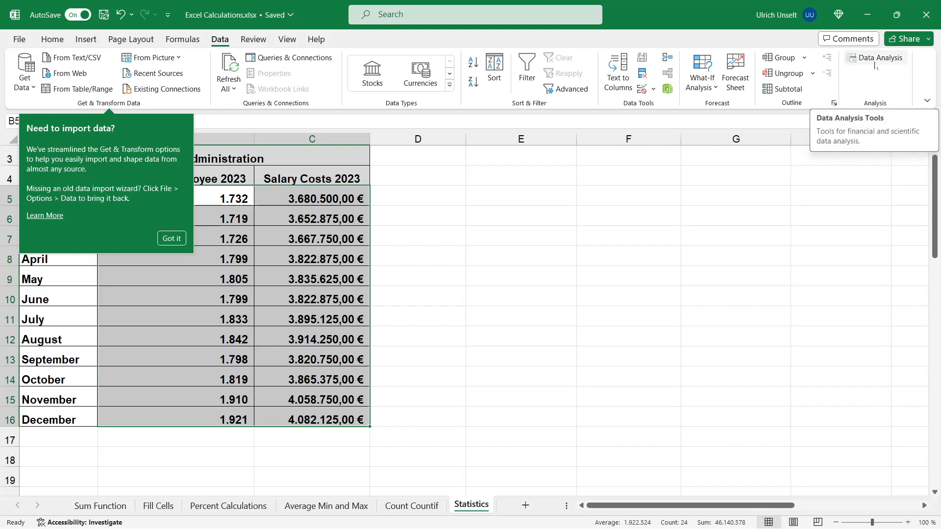
pyautogui.click(874, 61)
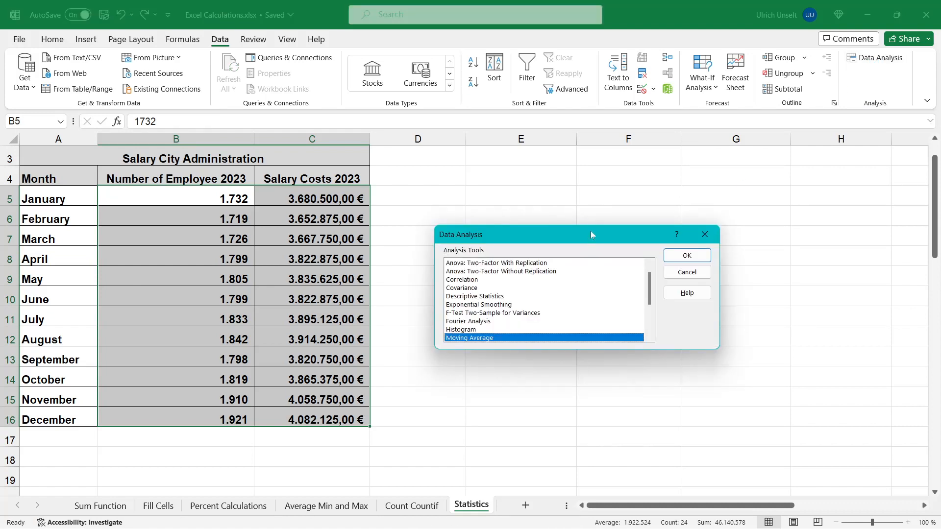
pyautogui.moveTo(591, 238); pyautogui.dragTo(595, 154)
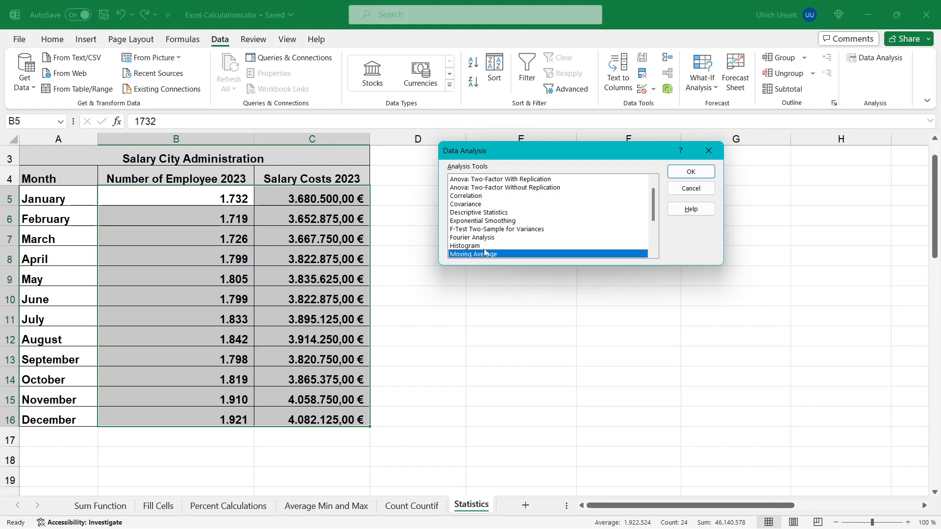
pyautogui.click(502, 213)
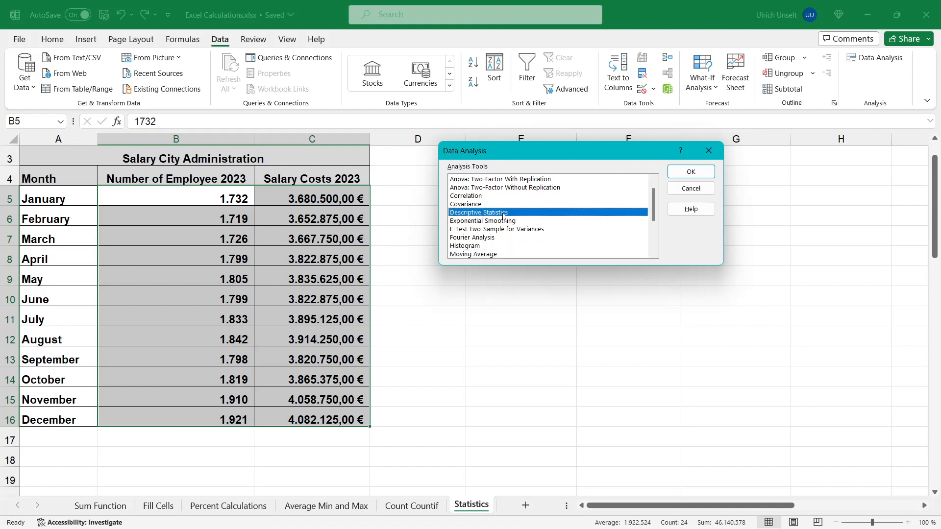
pyautogui.click(686, 172)
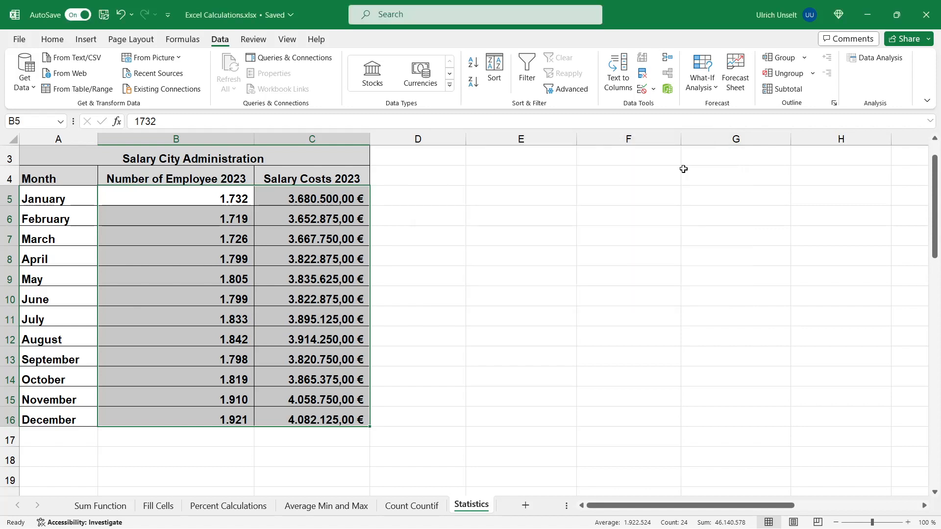
# Set the input range of the descriptive statistics to $B$5:$C$16.
pyautogui.moveTo(639, 101); pyautogui.dragTo(587, 95)
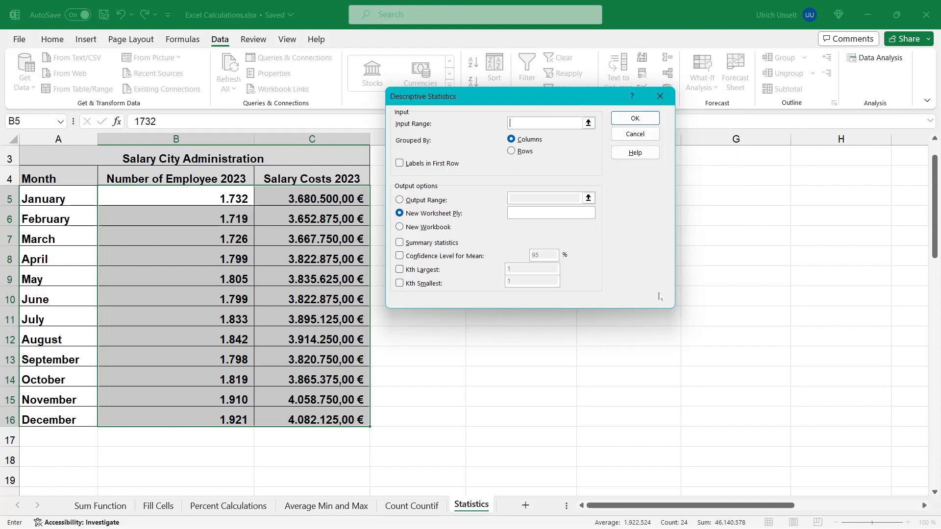
pyautogui.click(168, 201)
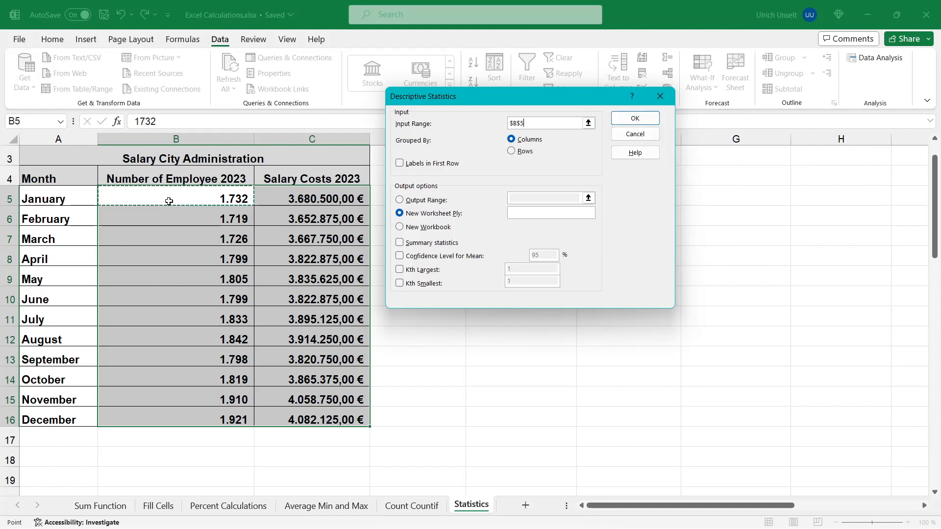
pyautogui.moveTo(169, 201); pyautogui.dragTo(304, 414)
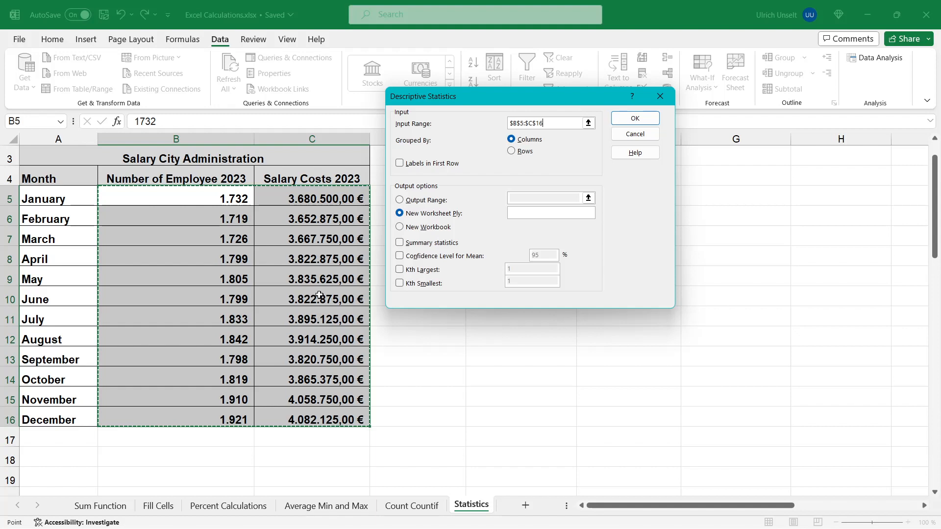
# Send the statistics output to the current sheet, with the output range starting at cell $E$3.
pyautogui.click(399, 200)
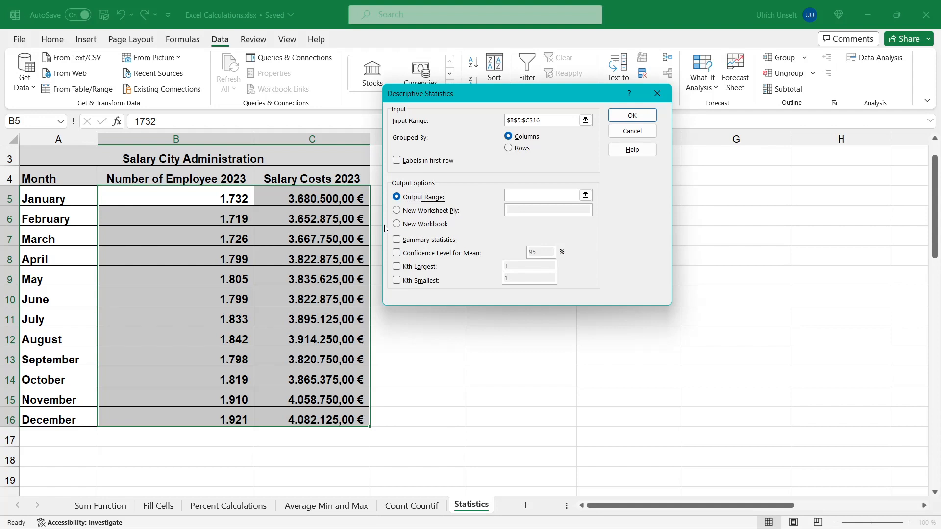
pyautogui.moveTo(505, 91); pyautogui.dragTo(168, 39)
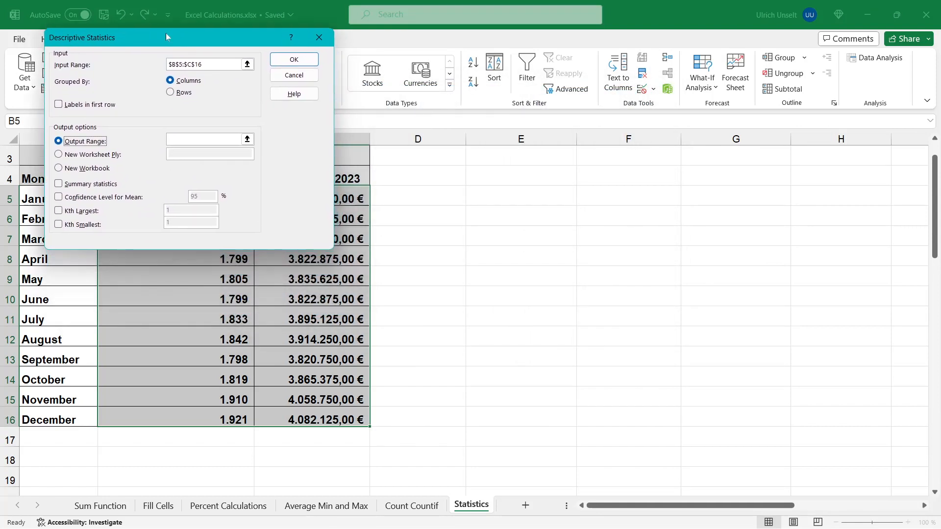
pyautogui.click(240, 139)
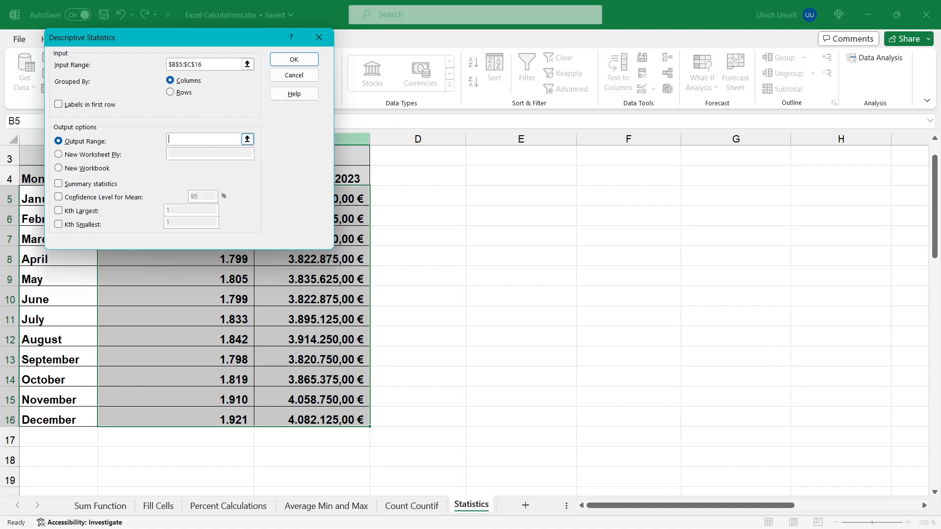
pyautogui.click(490, 155)
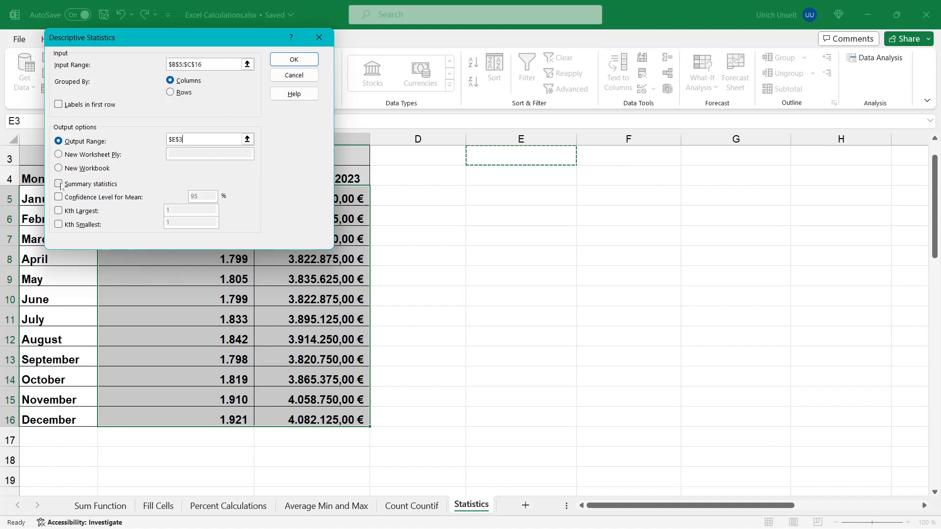
# Include summary statistics, the 95% confidence level for the mean and the Kth largest value with K set to 3.
pyautogui.click(59, 184)
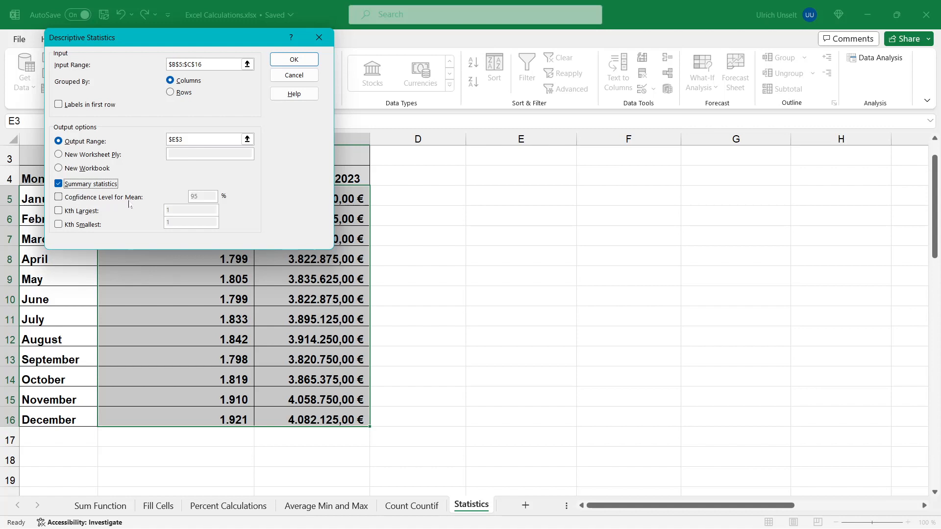
pyautogui.click(58, 197)
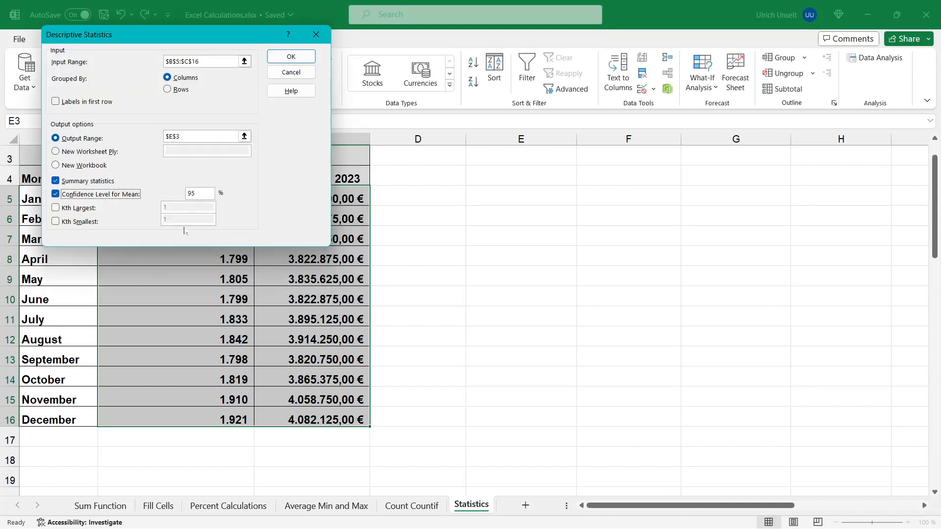
pyautogui.click(55, 208)
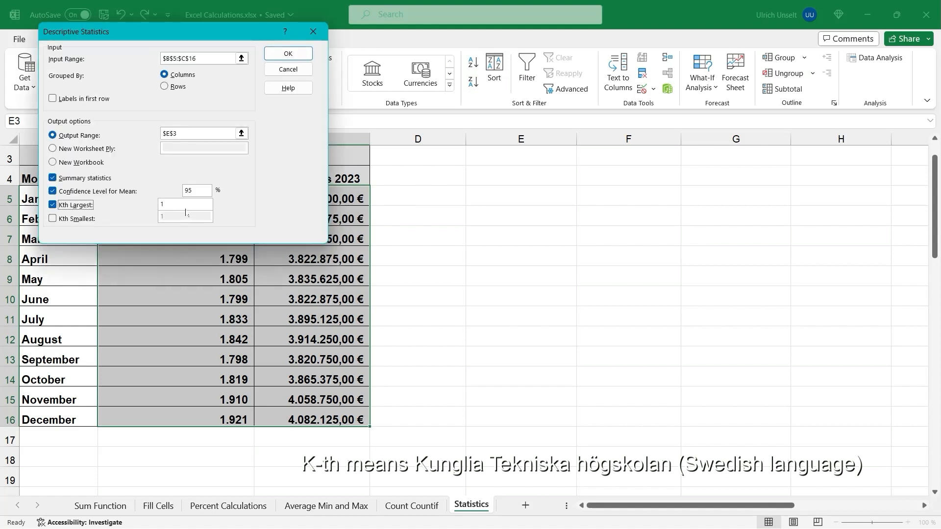
pyautogui.click(185, 206)
pyautogui.write('3')
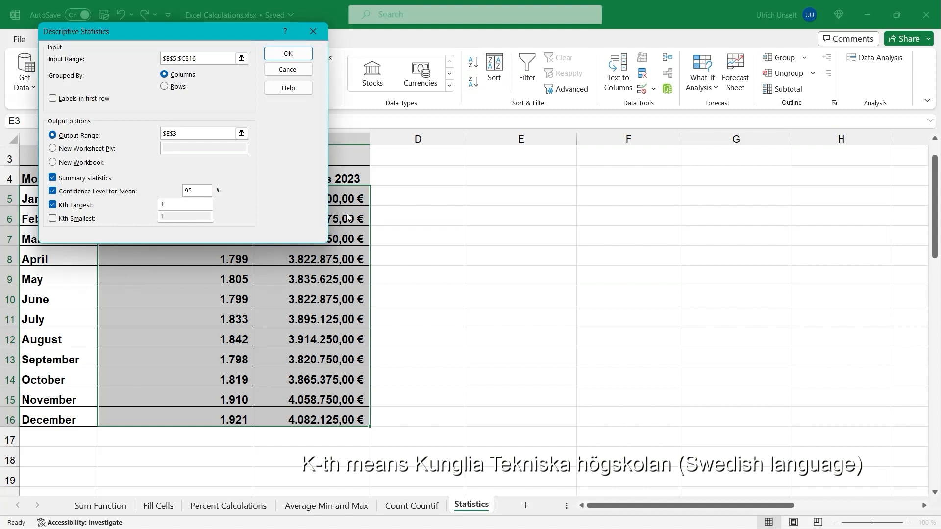
# Include the Kth smallest value with K set to 2 and run the analysis.
pyautogui.click(52, 219)
pyautogui.click(191, 214)
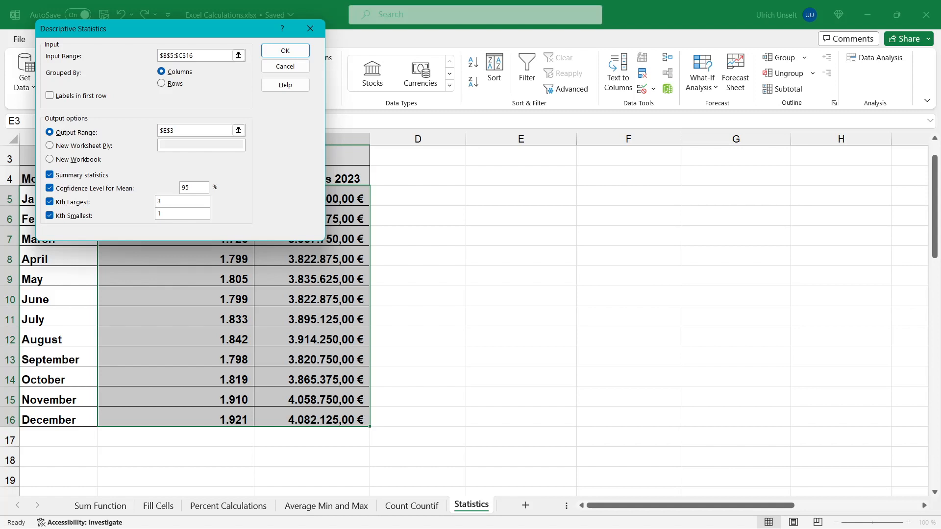
pyautogui.press('BackSpace')
pyautogui.write('2')
pyautogui.click(293, 53)
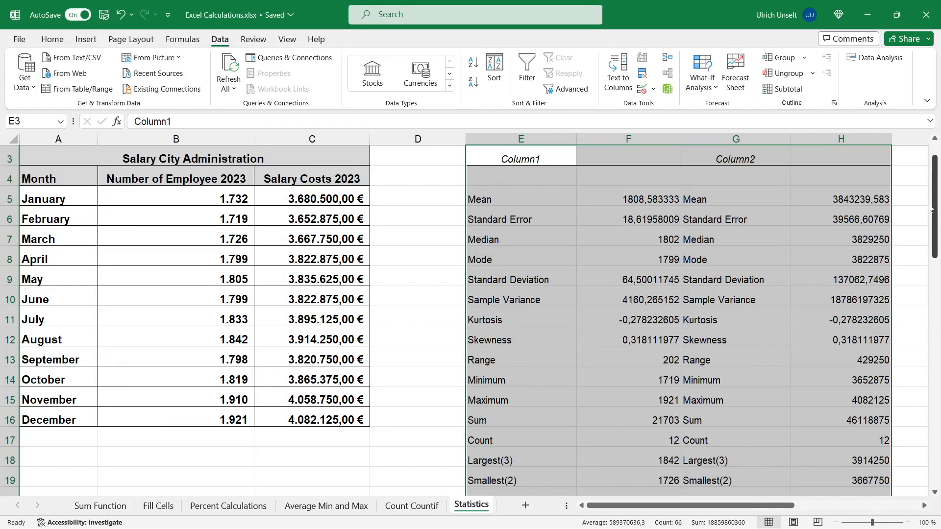
# Review the generated statistics for both data columns, from the mean down to the confidence level, alongside the salary table.
pyautogui.moveTo(937, 203); pyautogui.dragTo(935, 206)
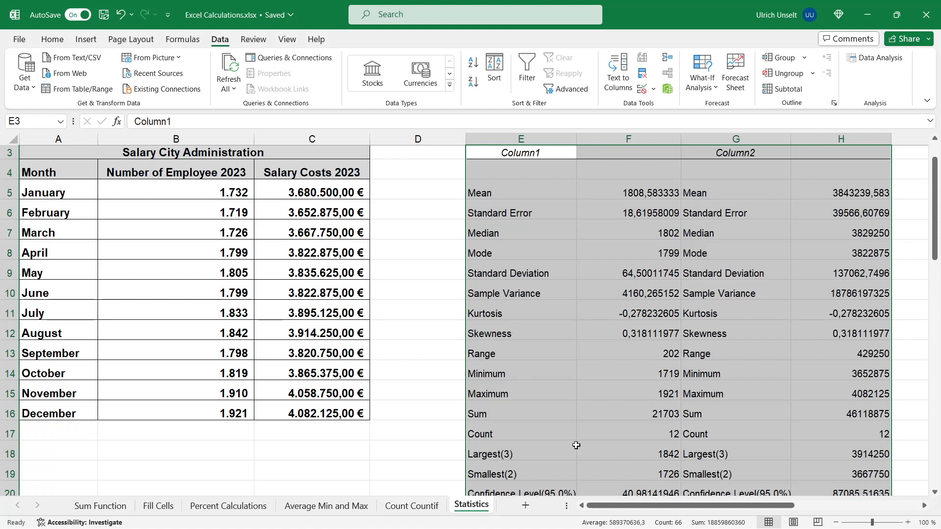
pyautogui.scroll(-1, 547, 433)
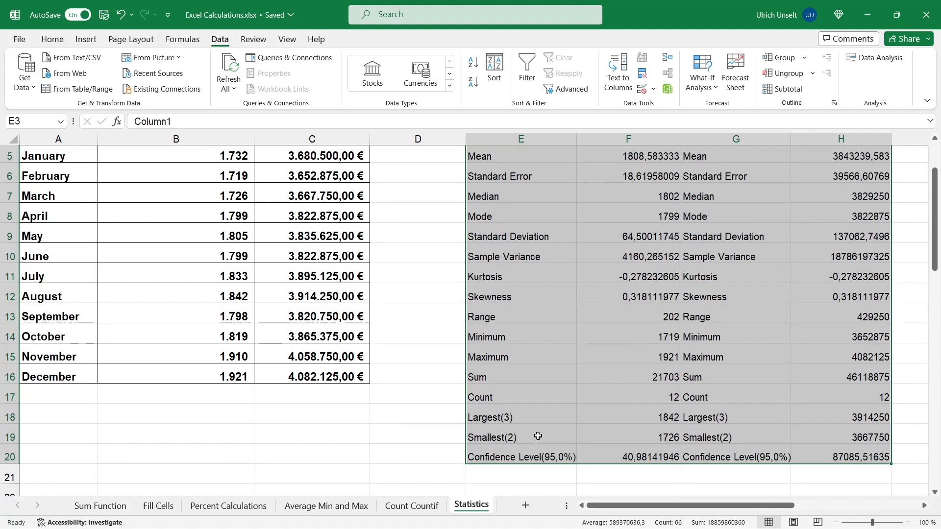
pyautogui.click(417, 448)
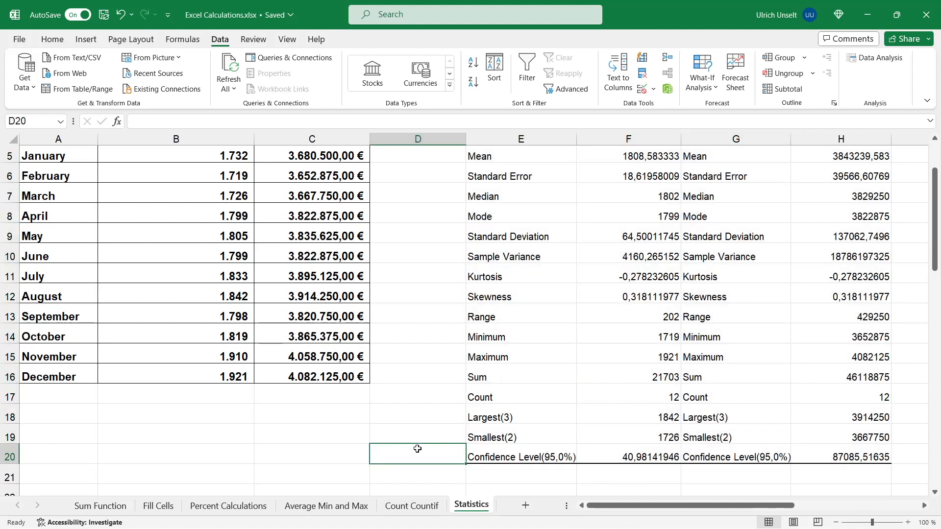
pyautogui.click(322, 446)
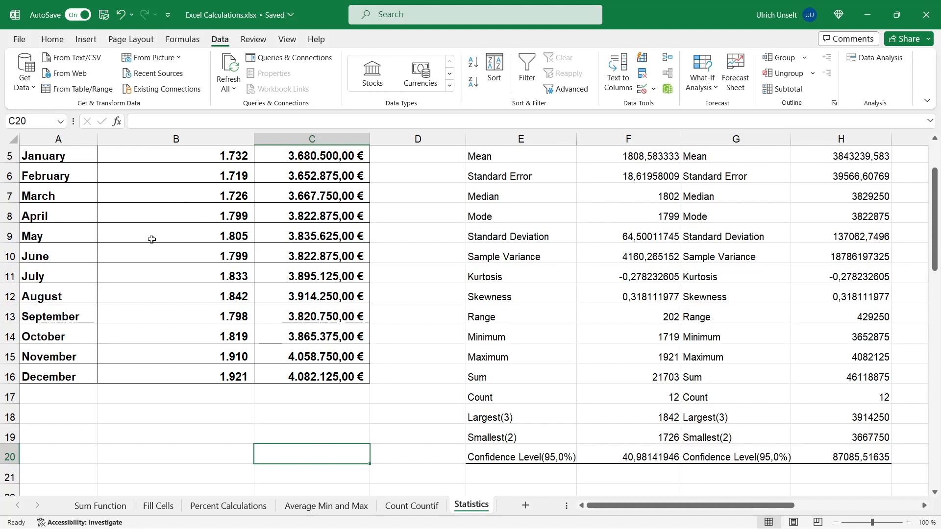
pyautogui.scroll(2, 153, 240)
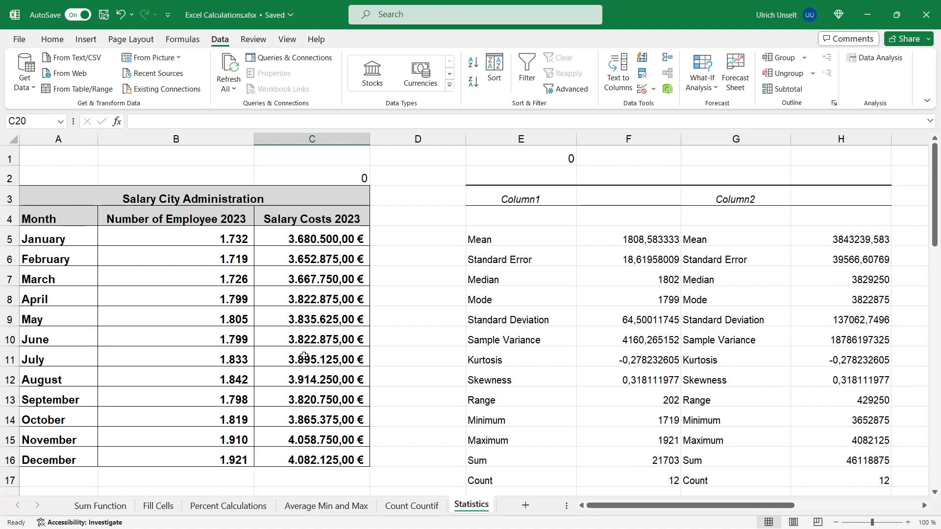
pyautogui.scroll(-1, 304, 356)
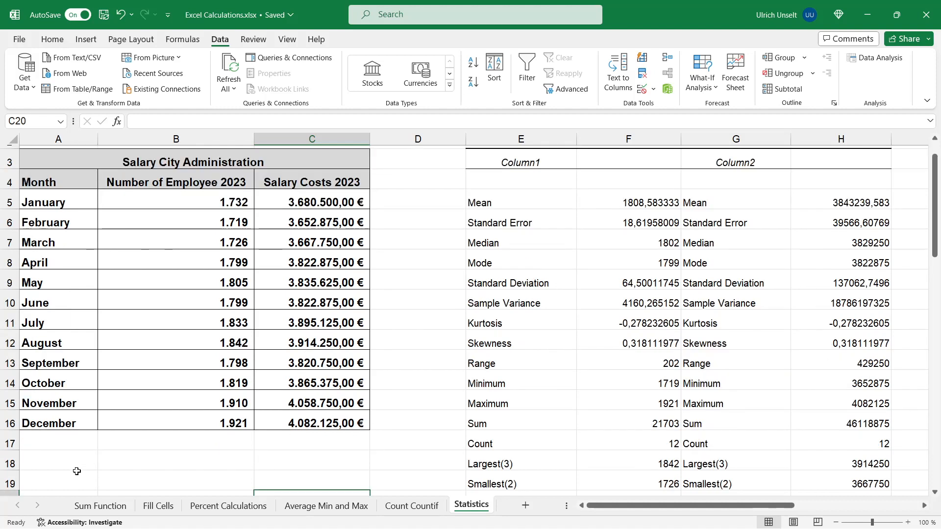